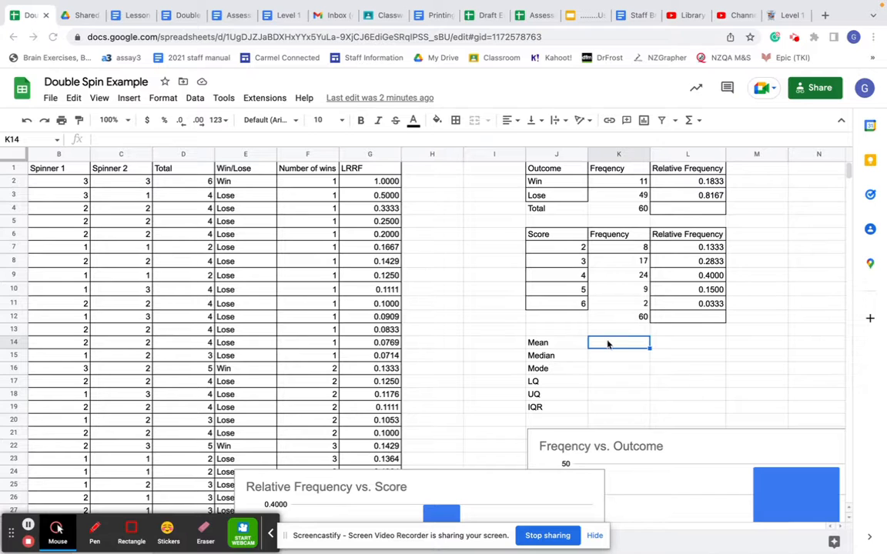
- Calculate the mean of the Total column in K14 with the formula =average(D2:D61)
type("=")
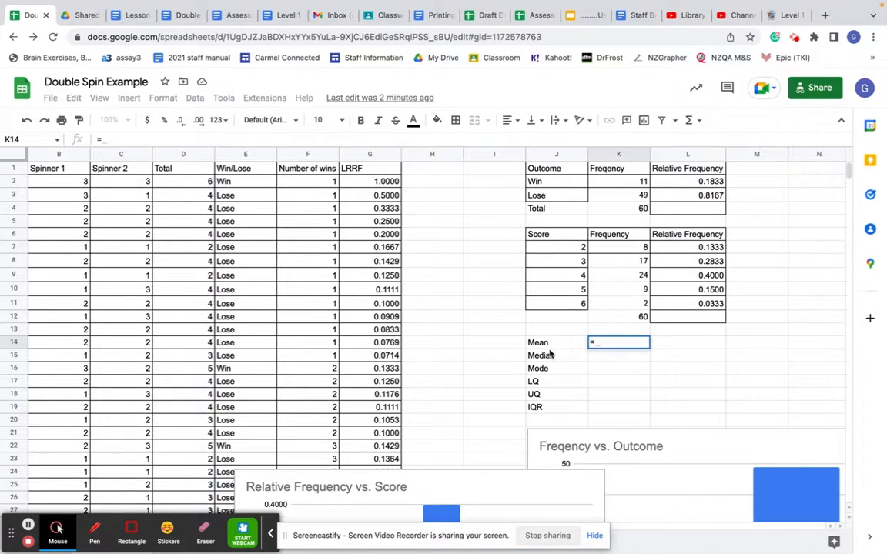
type("average(")
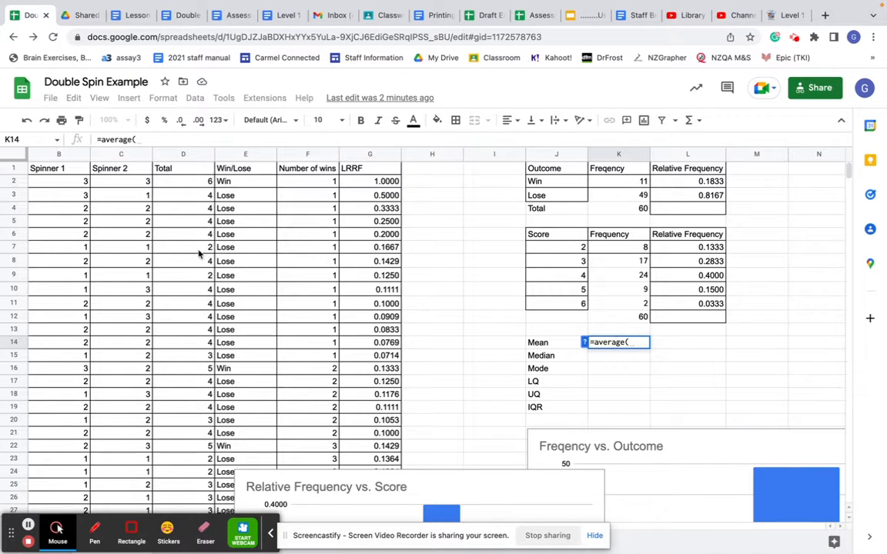
left_click_drag(185, 182, 211, 312)
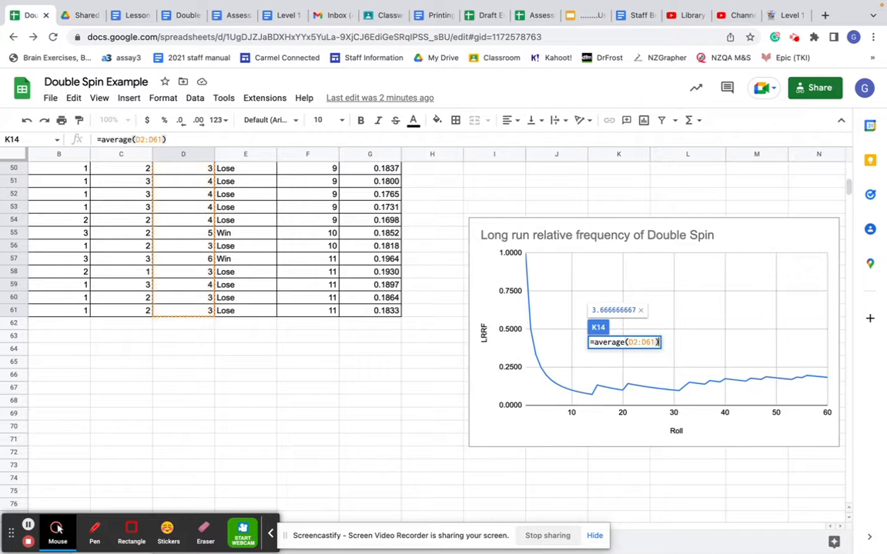
key("Return")
- Format the mean in K14 to show two decimal places
left_click(684, 248)
scroll(673, 206, "up", 1)
scroll(673, 207, "up", 1)
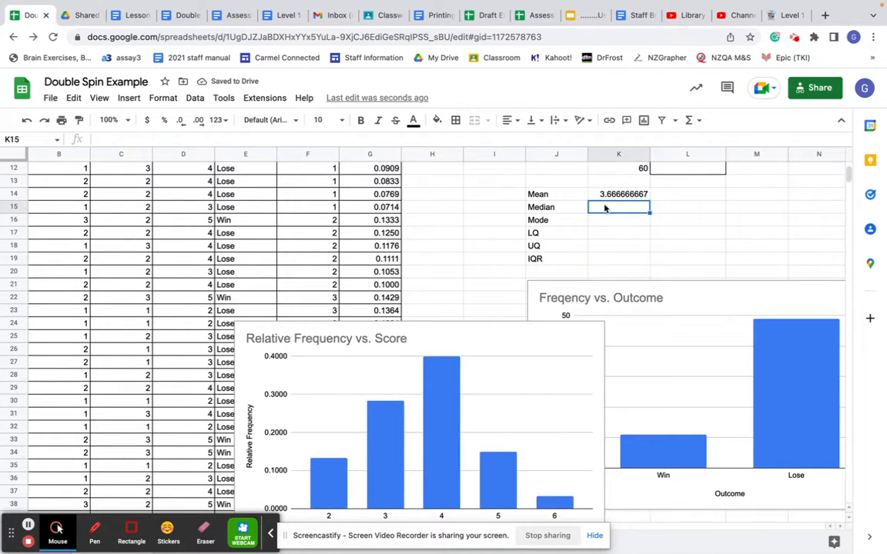
left_click(625, 195)
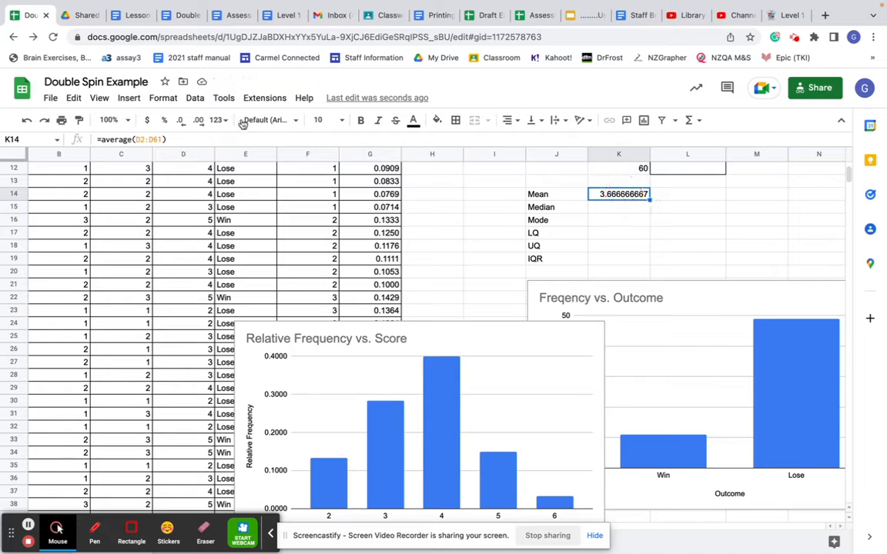
left_click(198, 122)
left_click(182, 123)
left_click(181, 123)
left_click(182, 123)
left_click(182, 123)
left_click(181, 123)
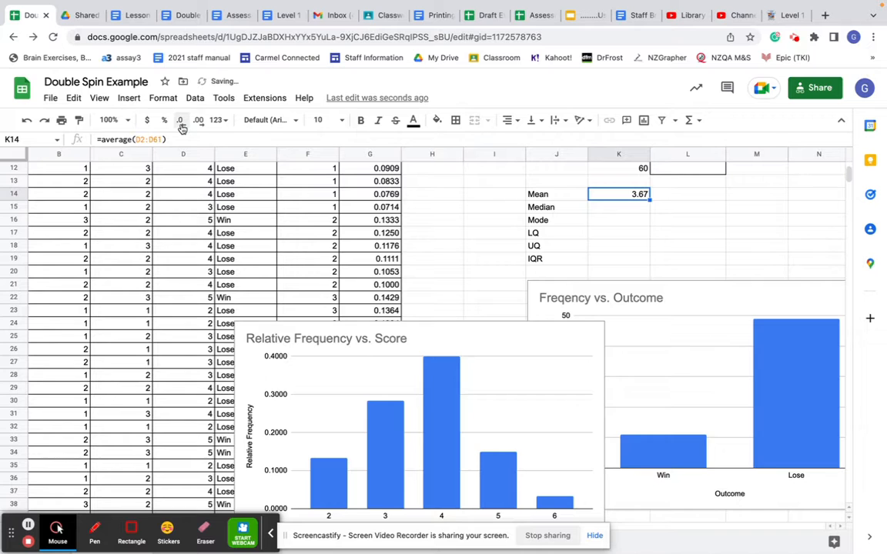
- Calculate the median of the Total column in K15 with the formula =median(D2:D61)
left_click(617, 208)
type("=")
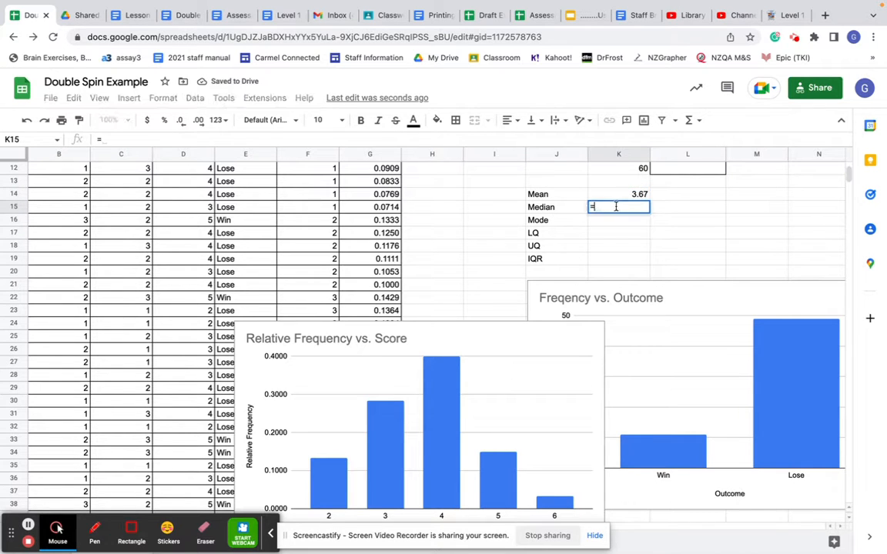
type("median(")
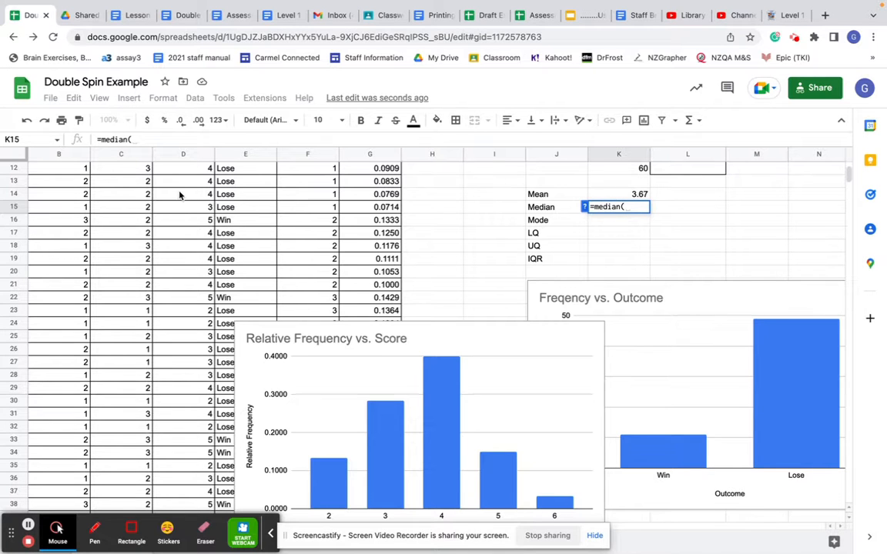
scroll(178, 194, "up", 3)
scroll(197, 195, "up", 1)
left_click_drag(196, 182, 207, 478)
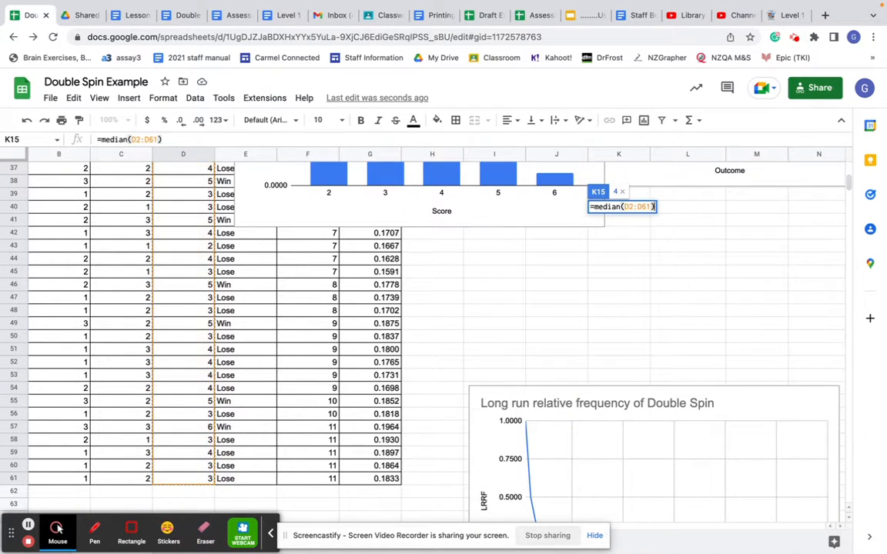
key("Return")
- Calculate the mode of the Total column in K16 with the formula =mode(D2:D61)
scroll(616, 275, "up", 3)
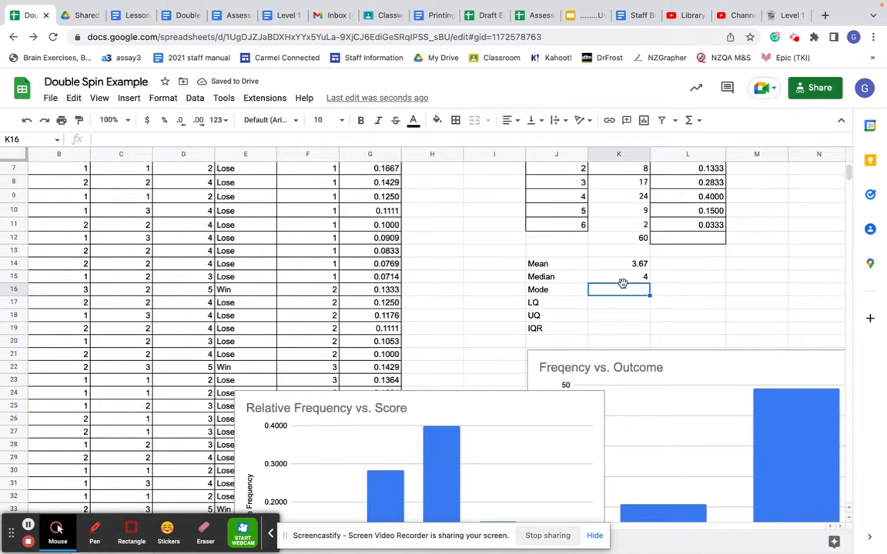
type("=")
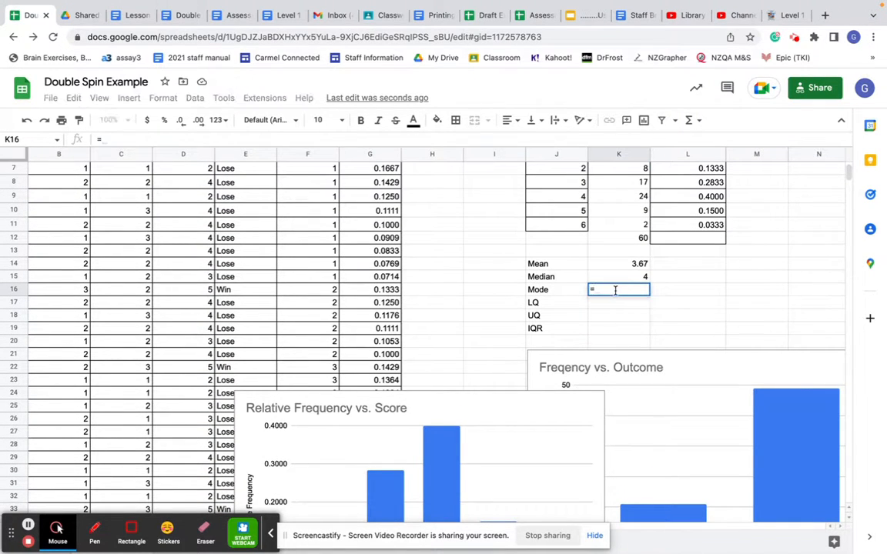
type("mode(")
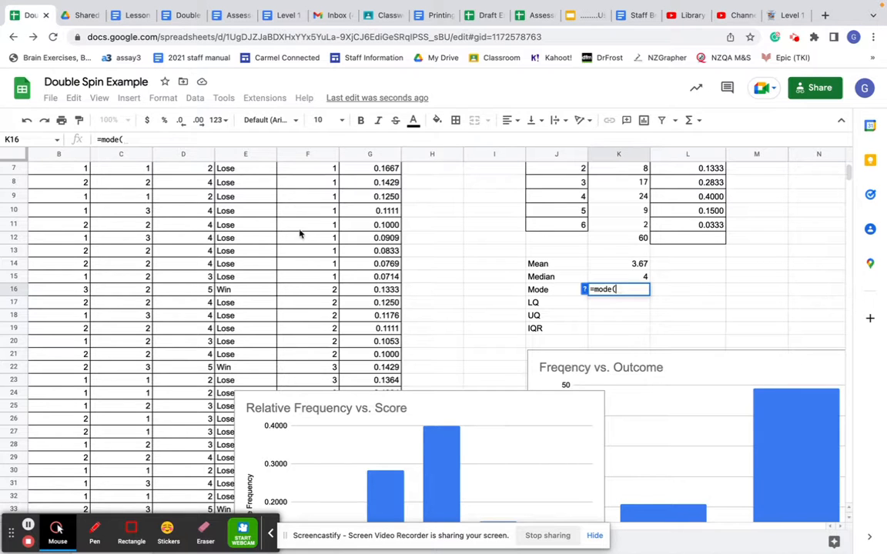
scroll(191, 188, "up", 2)
left_click(192, 187)
left_click_drag(192, 188, 192, 442)
scroll(466, 258, "up", 1)
scroll(466, 258, "left", 1)
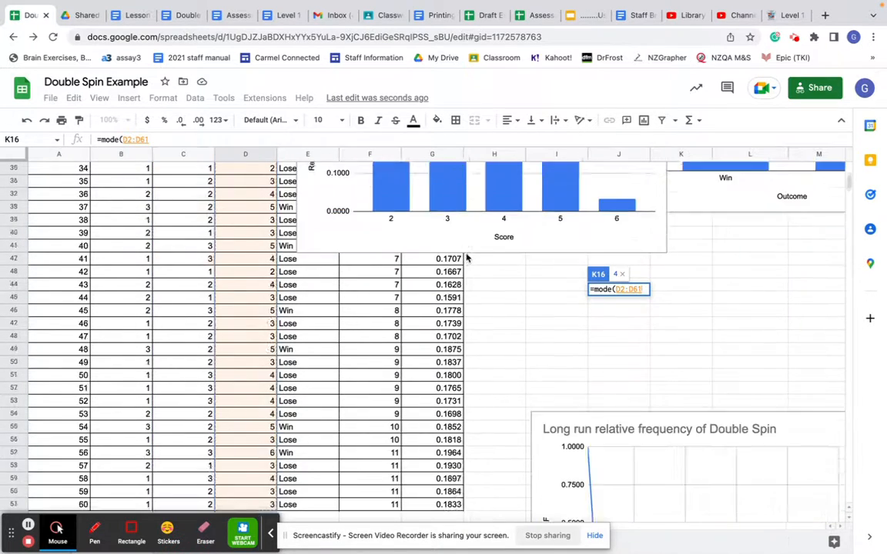
scroll(467, 258, "up", 3)
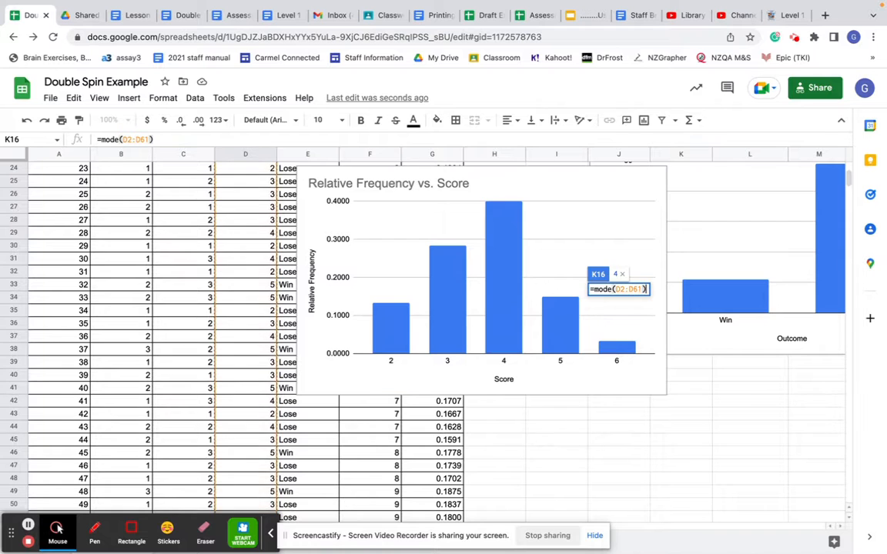
key("Return")
- Calculate the lower quartile of the Total column in K17 using QUARTILE on D2:D61 with quartile number 1
scroll(795, 224, "up", 2)
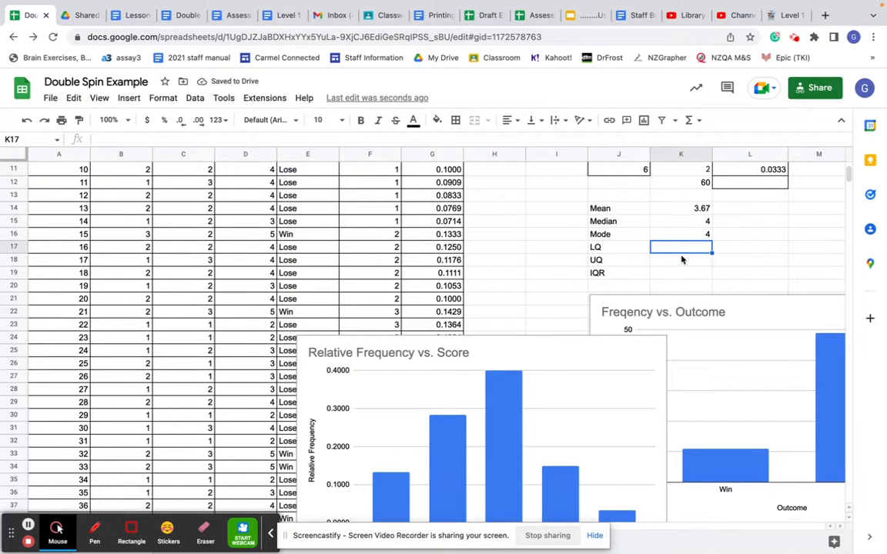
type("=")
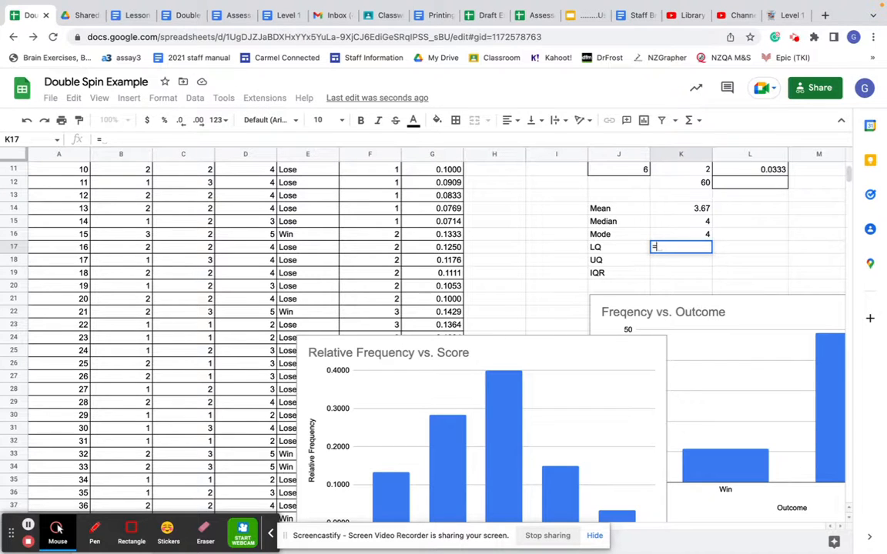
type("qua")
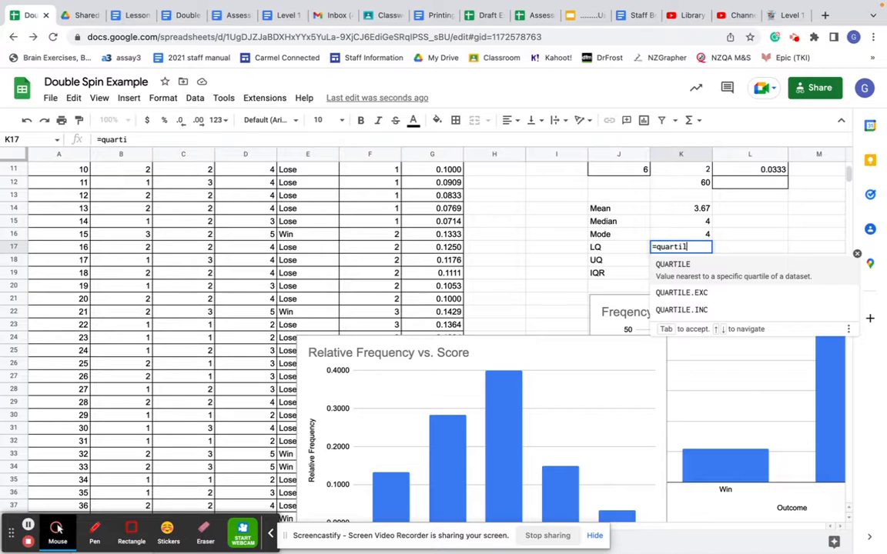
type("rtile(")
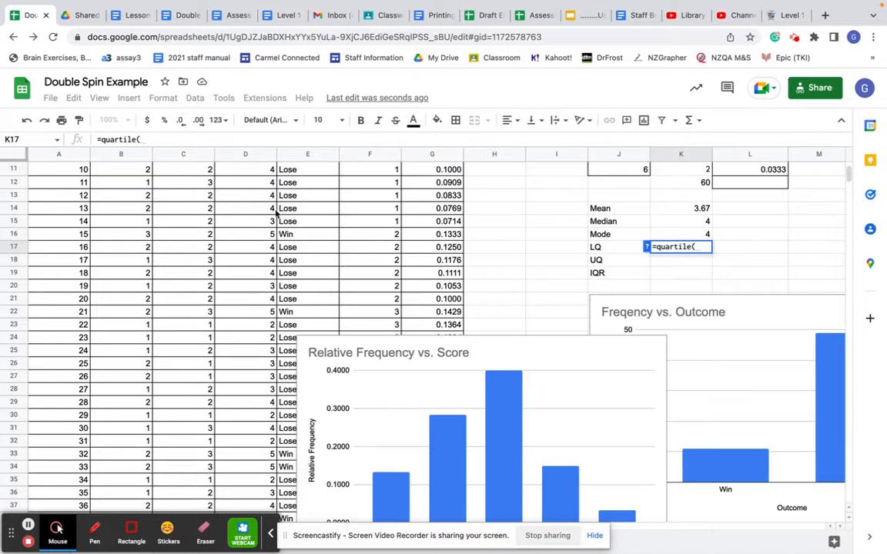
scroll(256, 208, "up", 3)
left_click_drag(239, 182, 264, 481)
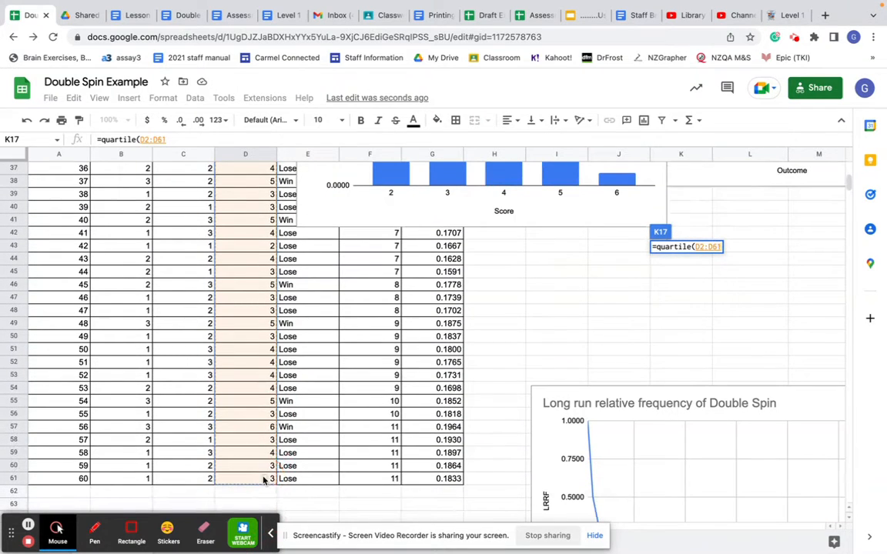
type(",")
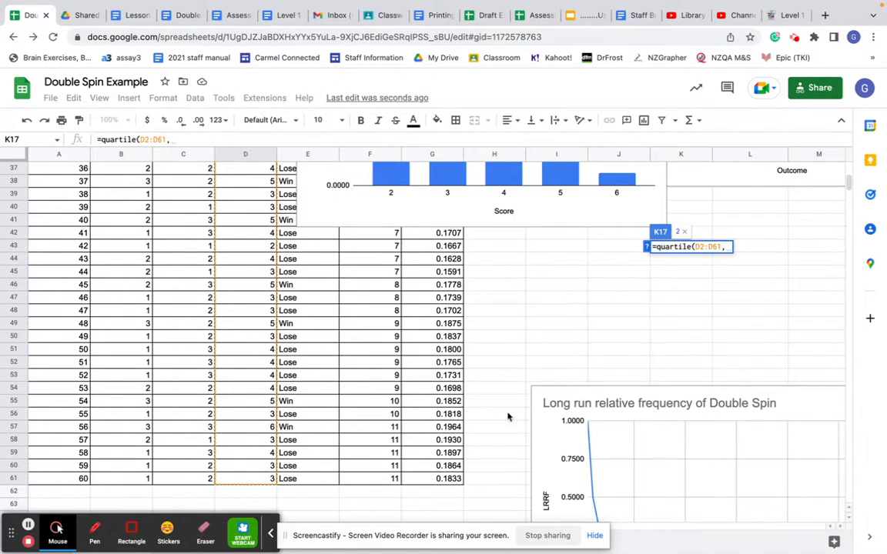
scroll(598, 373, "up", 10)
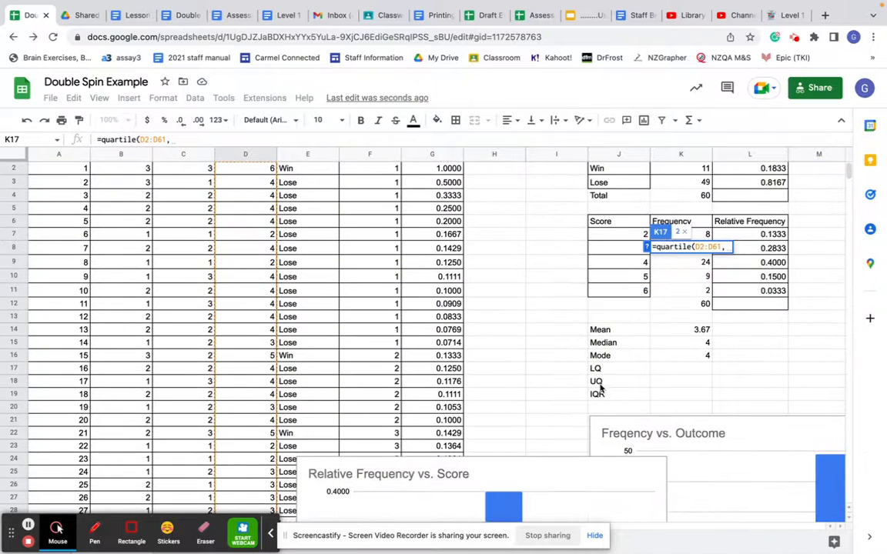
type("1")
key("Return")
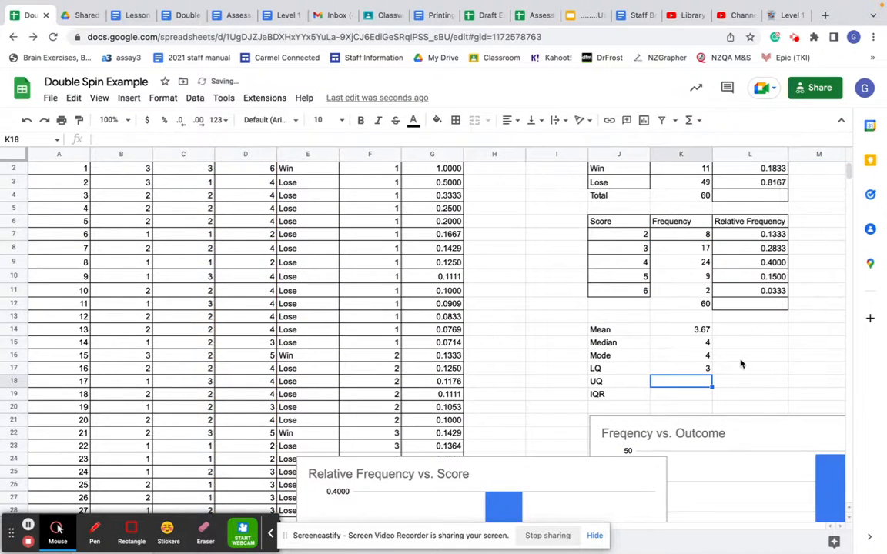
- Try to calculate the upper quartile of the Total column in K18 using quartile number 3
type("quartile(")
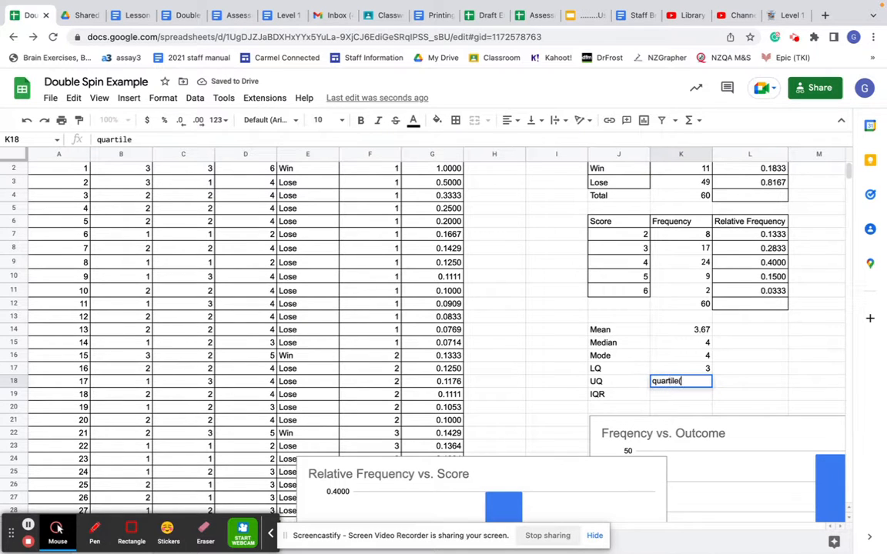
scroll(242, 198, "up", 1)
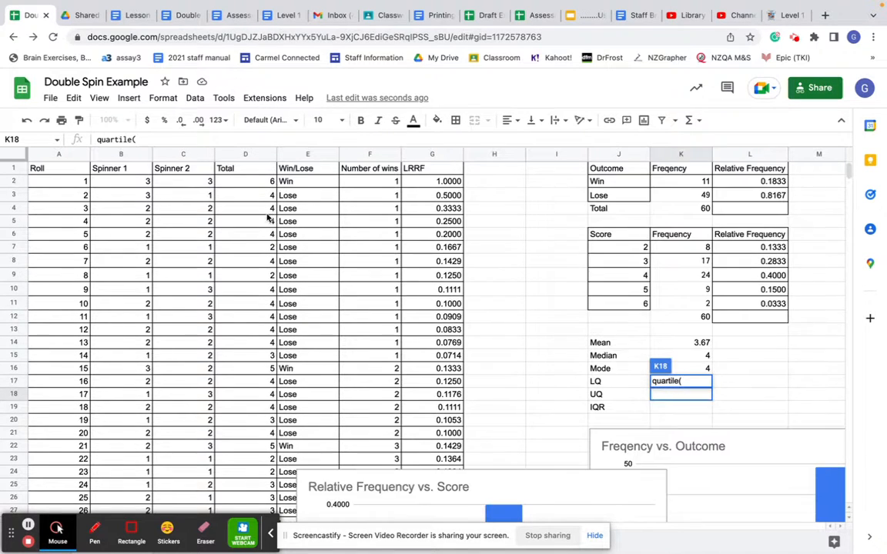
left_click(260, 182)
left_click_drag(262, 195, 276, 212)
type(",3)")
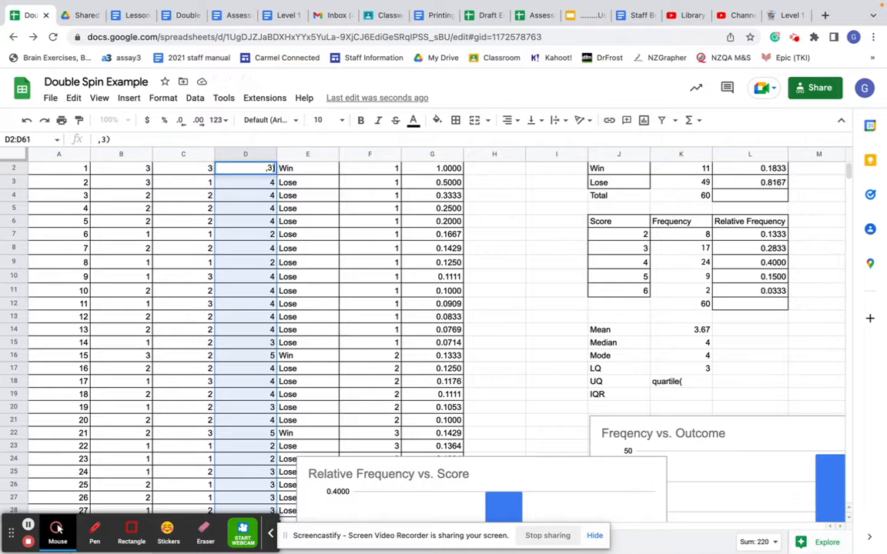
key("Return")
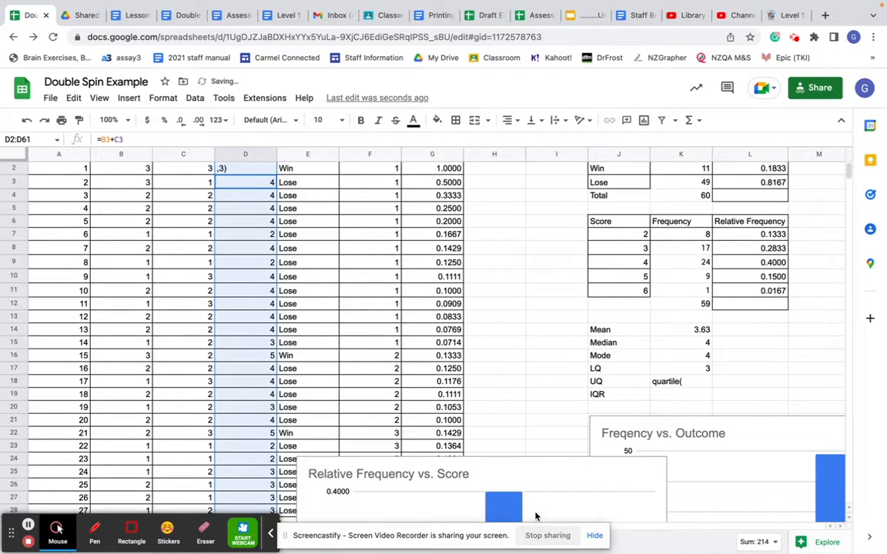
- Try to replace the text in the UQ cell K18 with a QUARTILE formula on the Total column
left_click(702, 386)
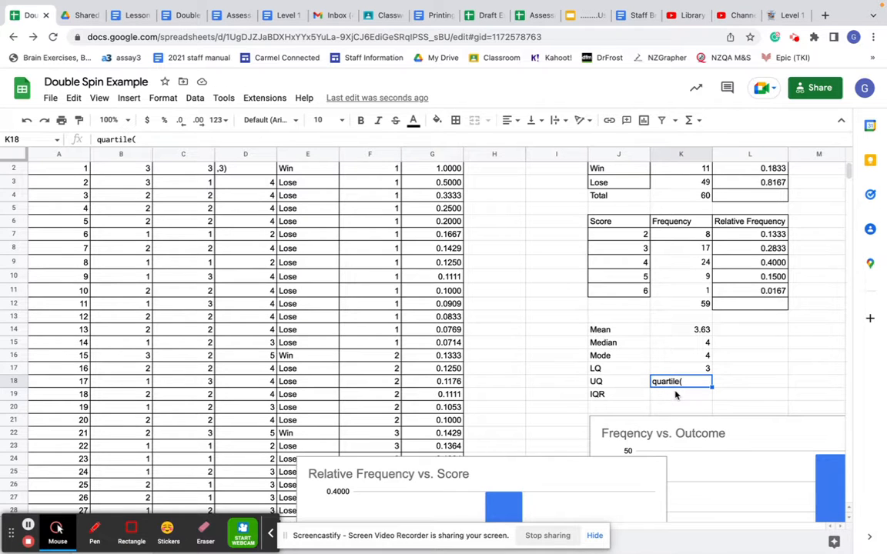
type("=qu")
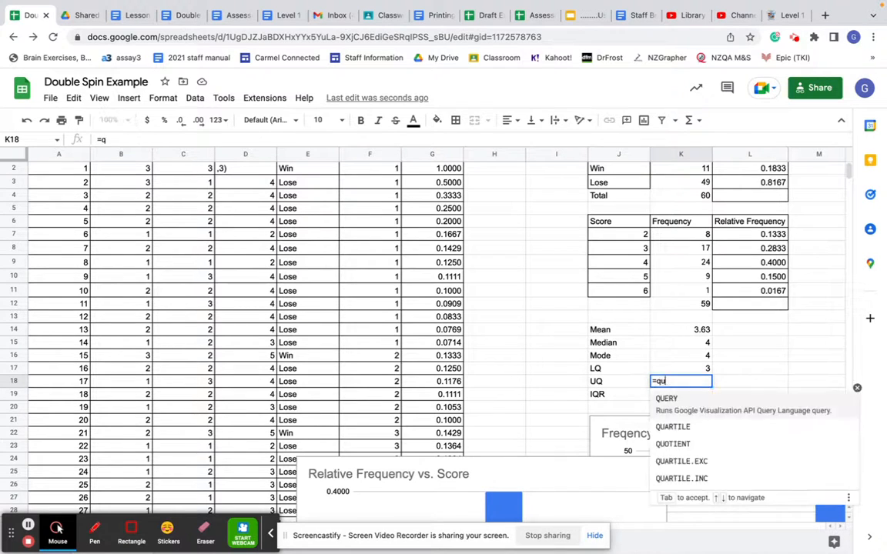
type("artile(")
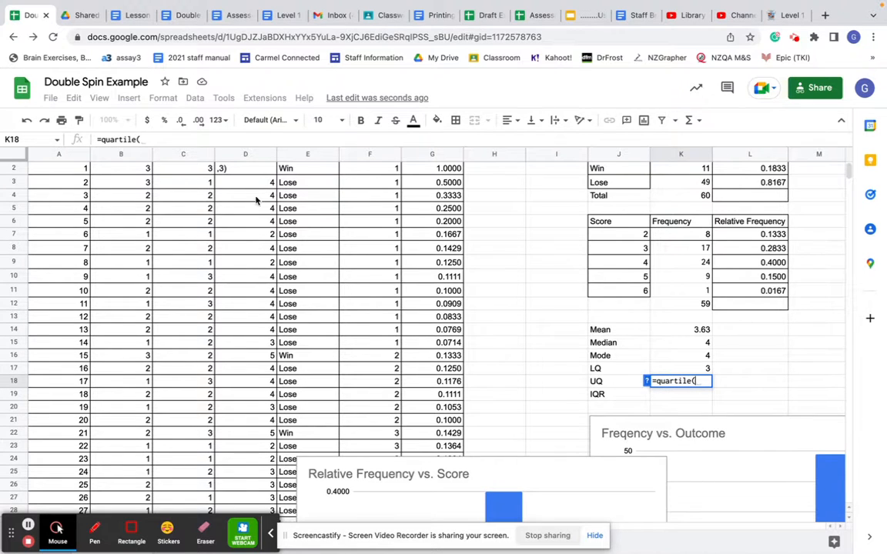
scroll(256, 200, "up", 1)
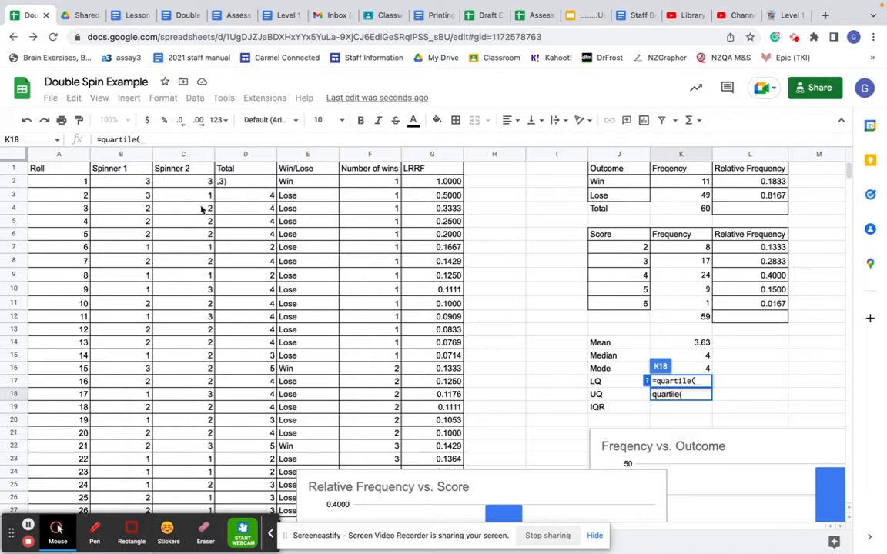
left_click_drag(239, 182, 241, 210)
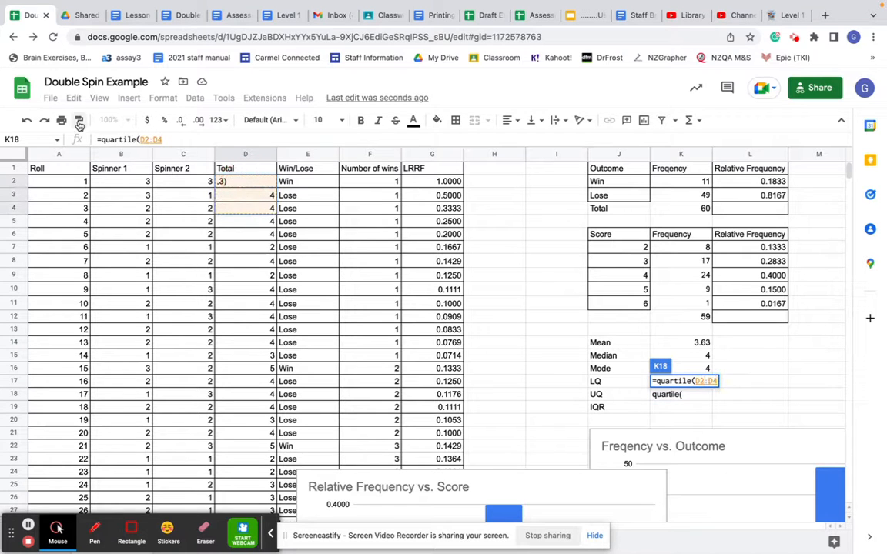
left_click(26, 122)
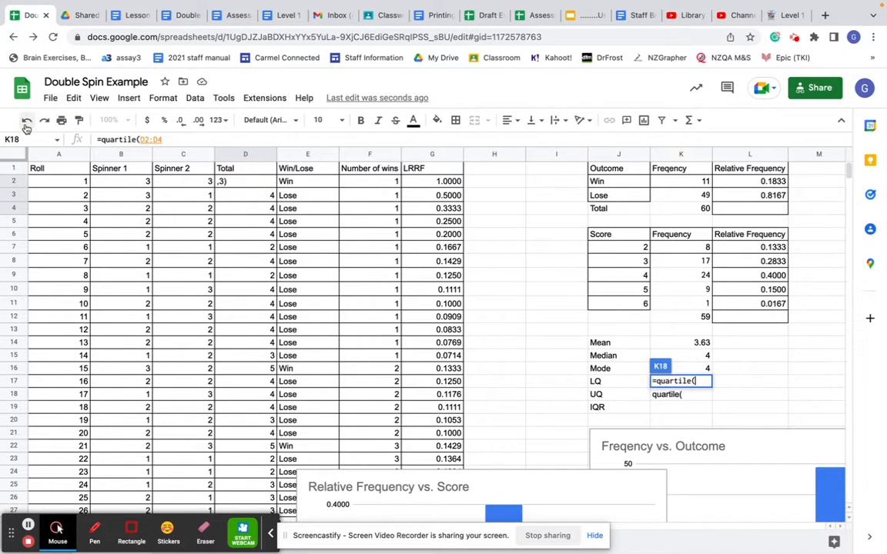
key("Return")
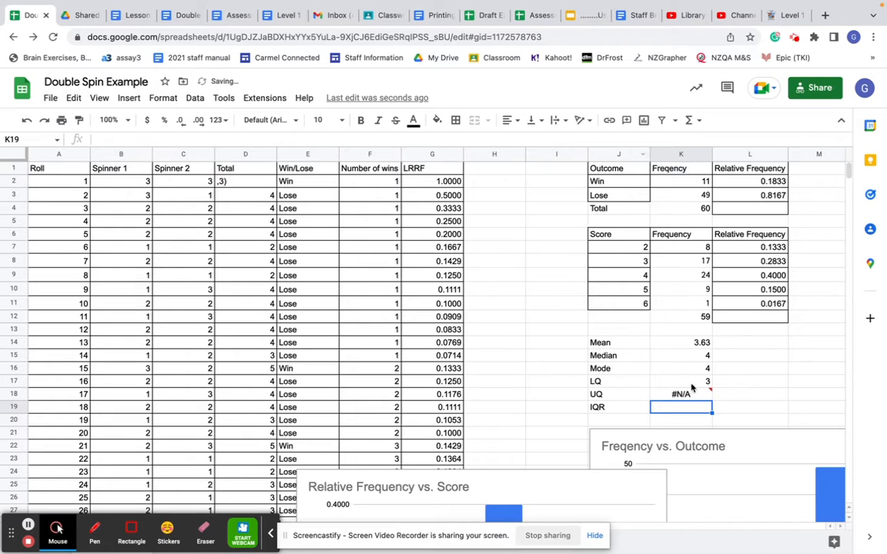
- Undo the last edits to the UQ cell and to the first Total value in D2
left_click(26, 121)
left_click(26, 121)
left_click(26, 121)
- Calculate the upper quartile of the Total column in K18 using QUARTILE on D2:D61 with quartile number 3
left_click(693, 396)
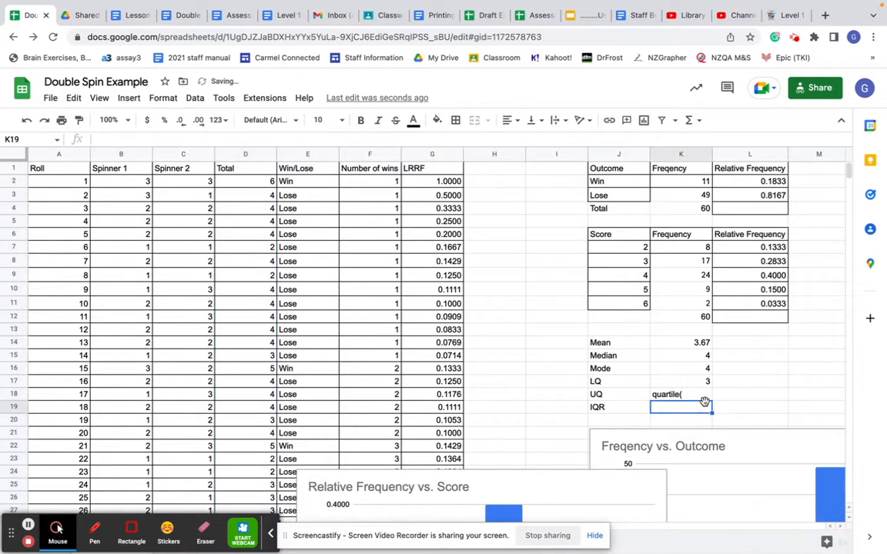
key("Delete")
type("=quartile(")
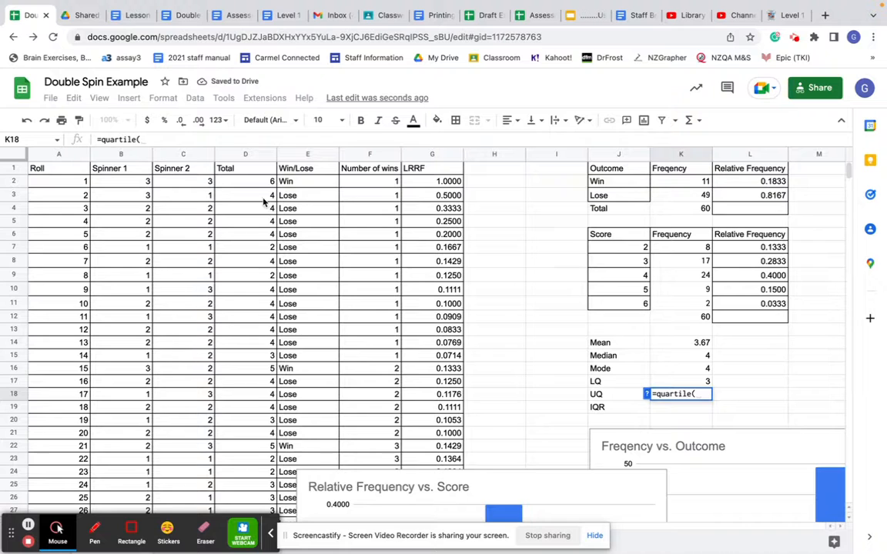
left_click_drag(245, 181, 250, 525)
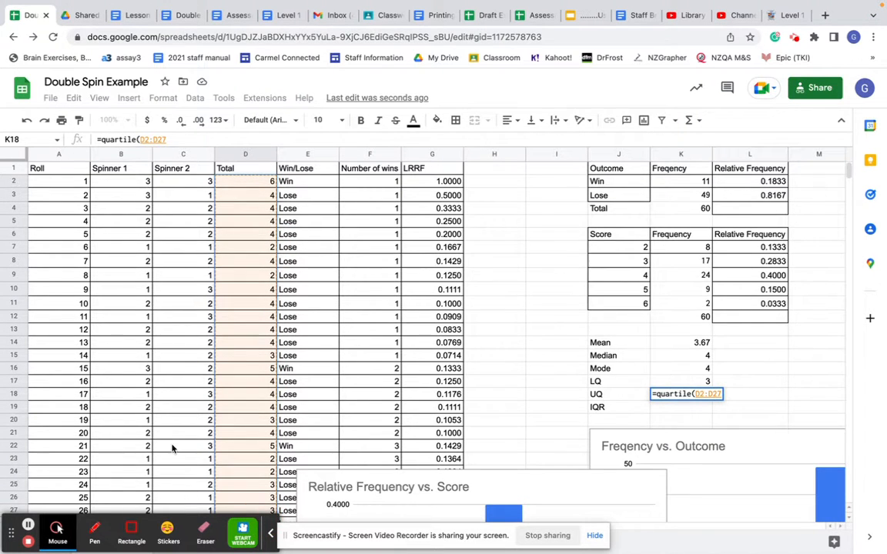
scroll(174, 446, "down", 5)
scroll(206, 441, "down", 7)
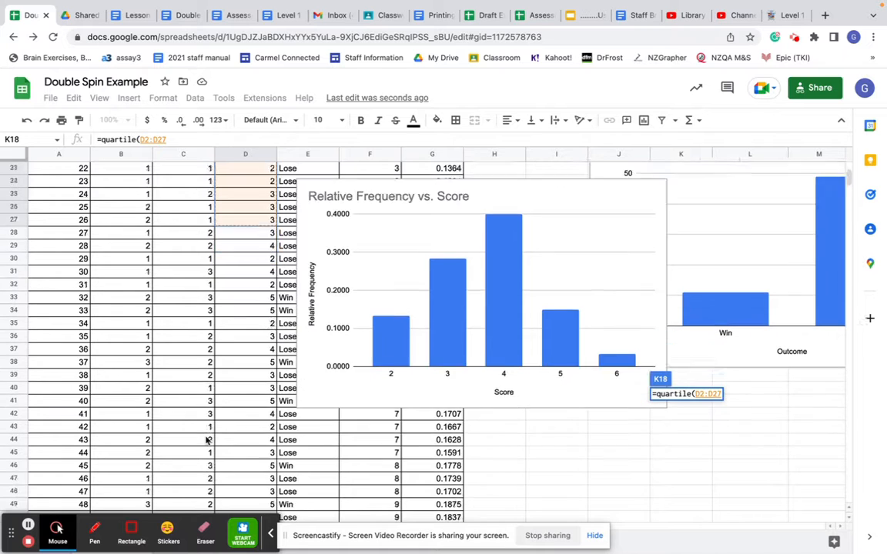
scroll(418, 351, "up", 12)
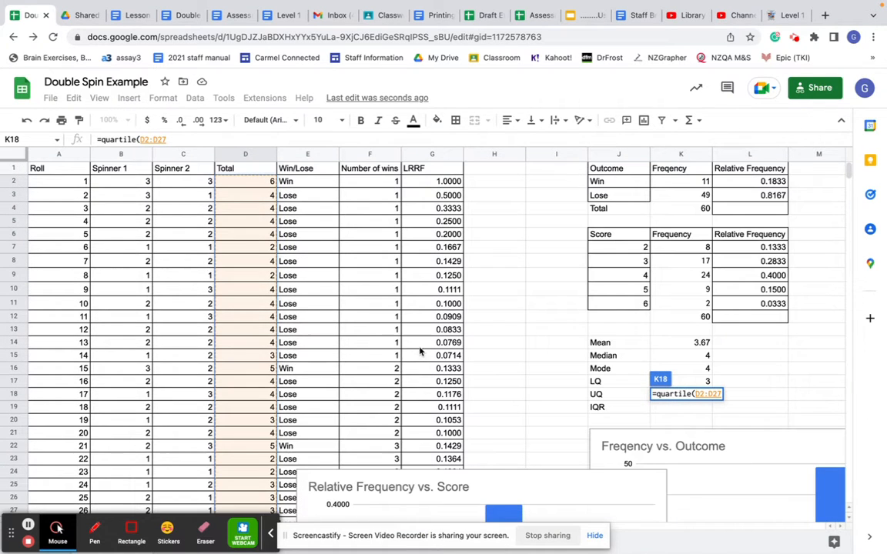
key("BackSpace")
key("BackSpace")
type("61,3)")
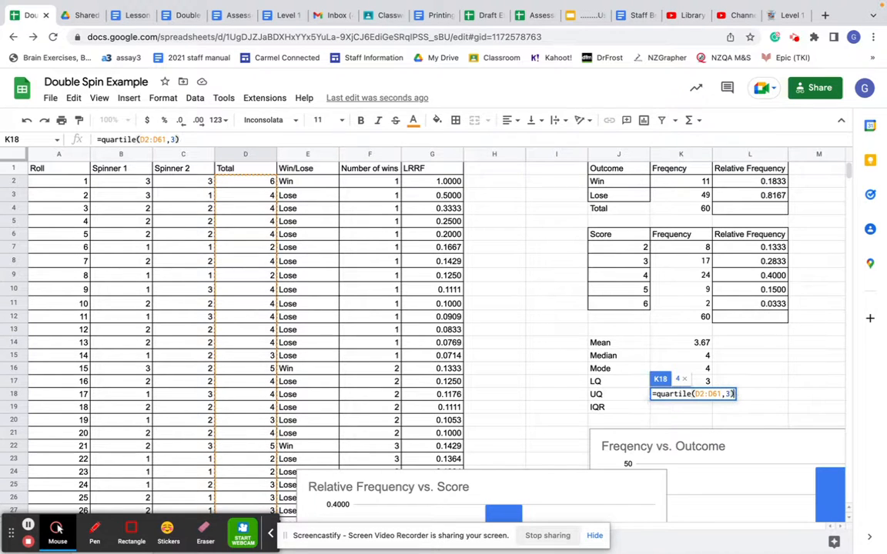
key("Return")
- Calculate the interquartile range in K19 by subtracting the lower quartile in K17 from the upper quartile in K18
type("=")
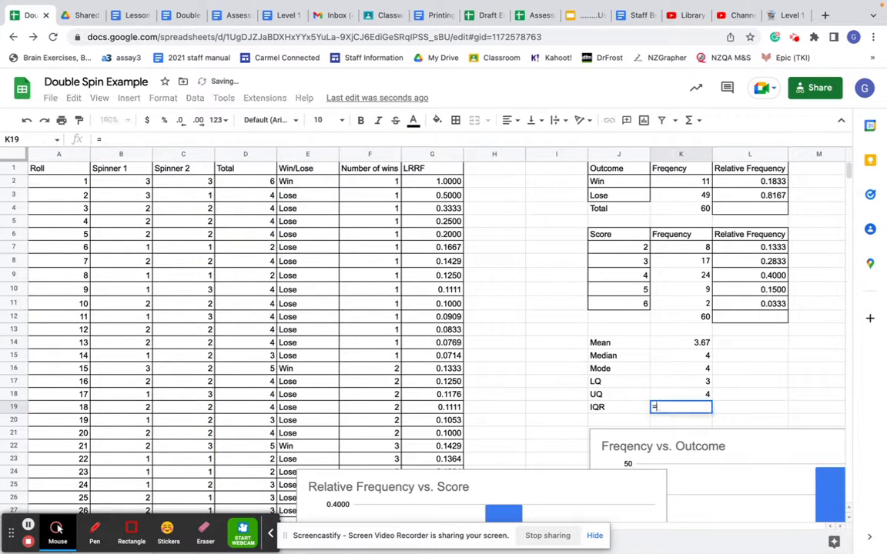
left_click(679, 398)
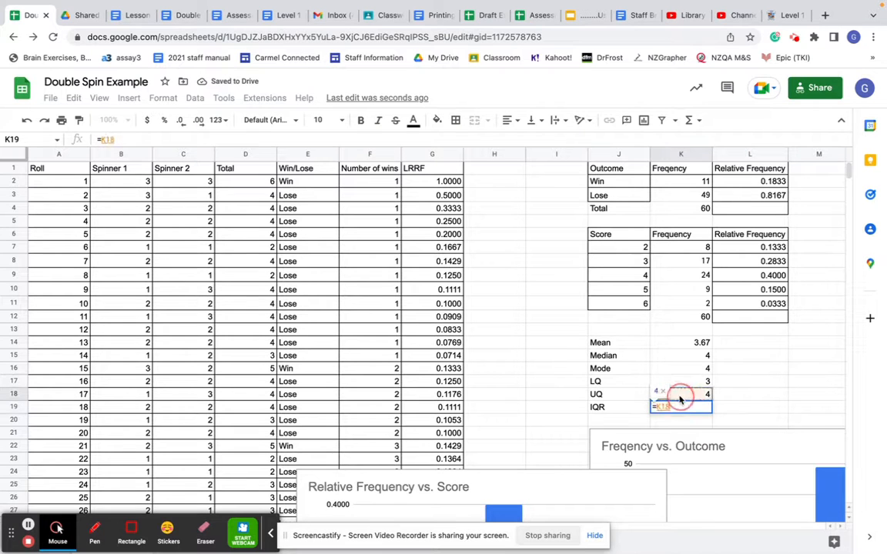
type("-")
left_click(697, 380)
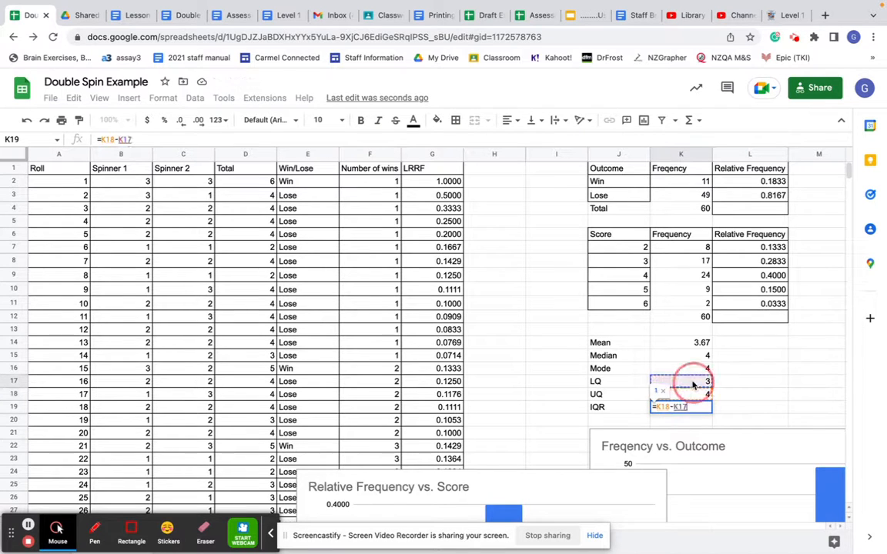
key("Return")
type("\\")
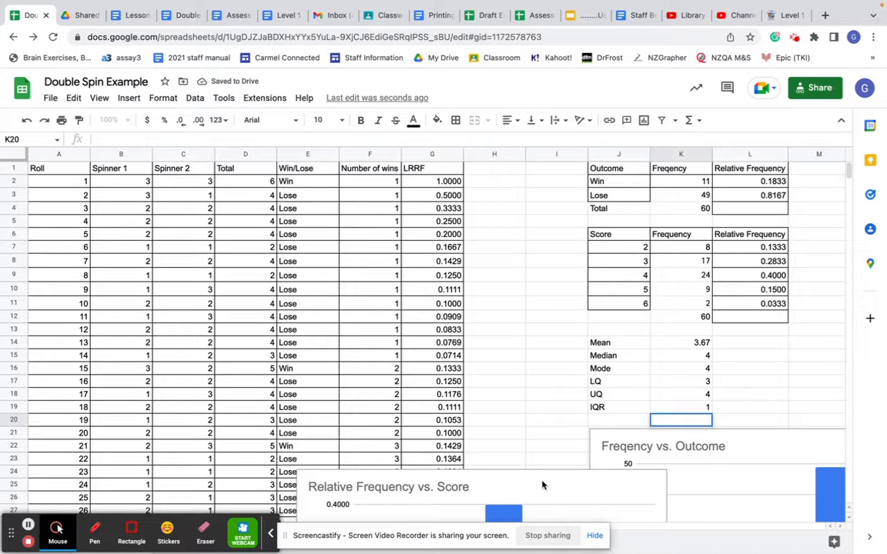
scroll(641, 232, "right", 5)
scroll(643, 233, "left", 3)
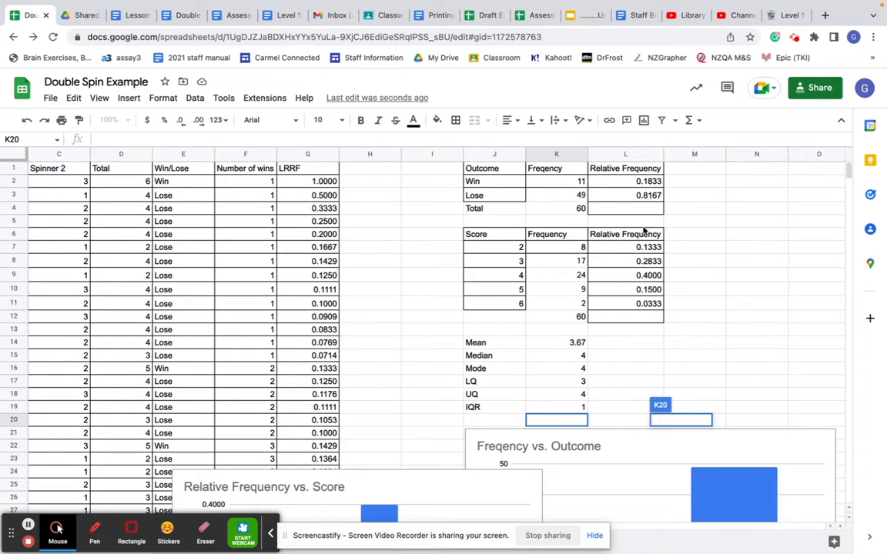